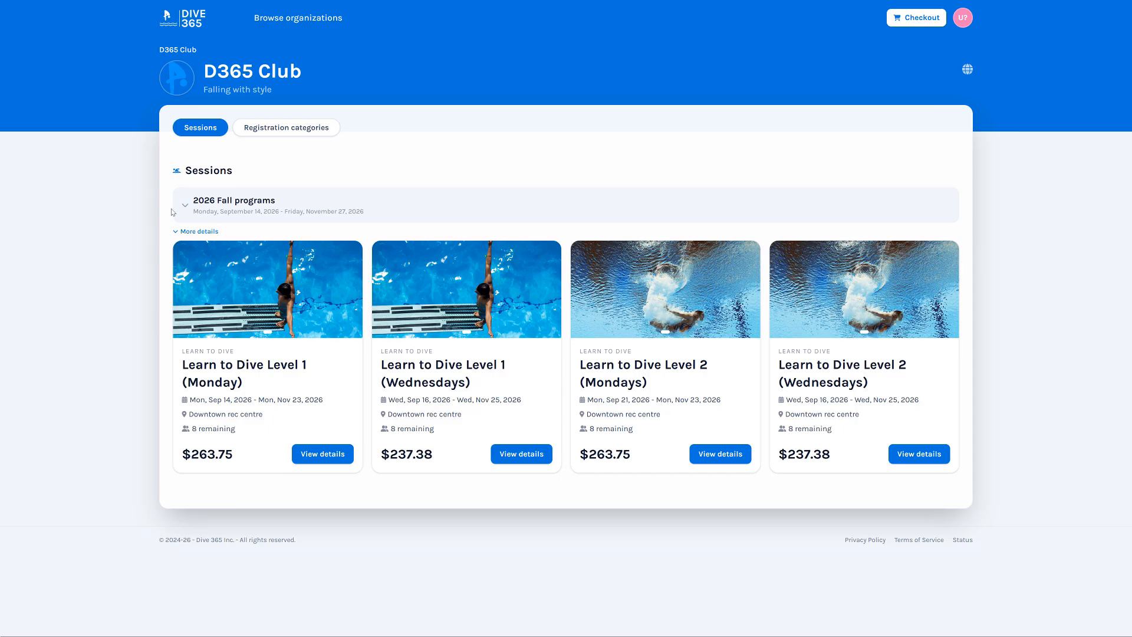
Open D365 Club's registration categories and review the 2025-26 and 2026-27 season listings
click(302, 131)
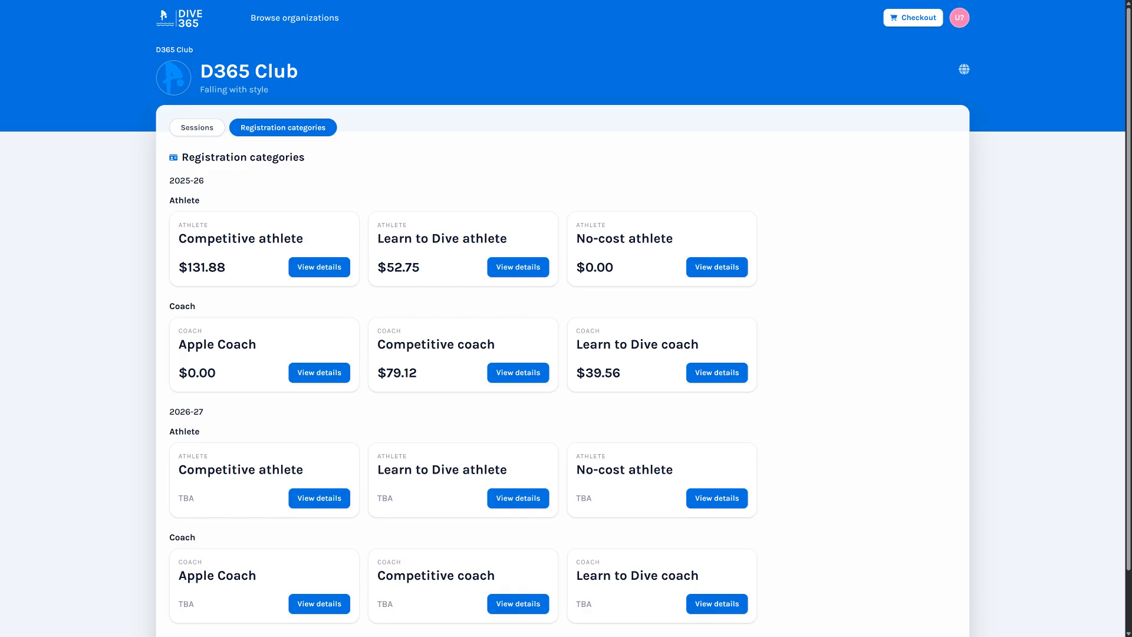
drag(169, 179, 203, 180)
scroll(112, 306, down, 2)
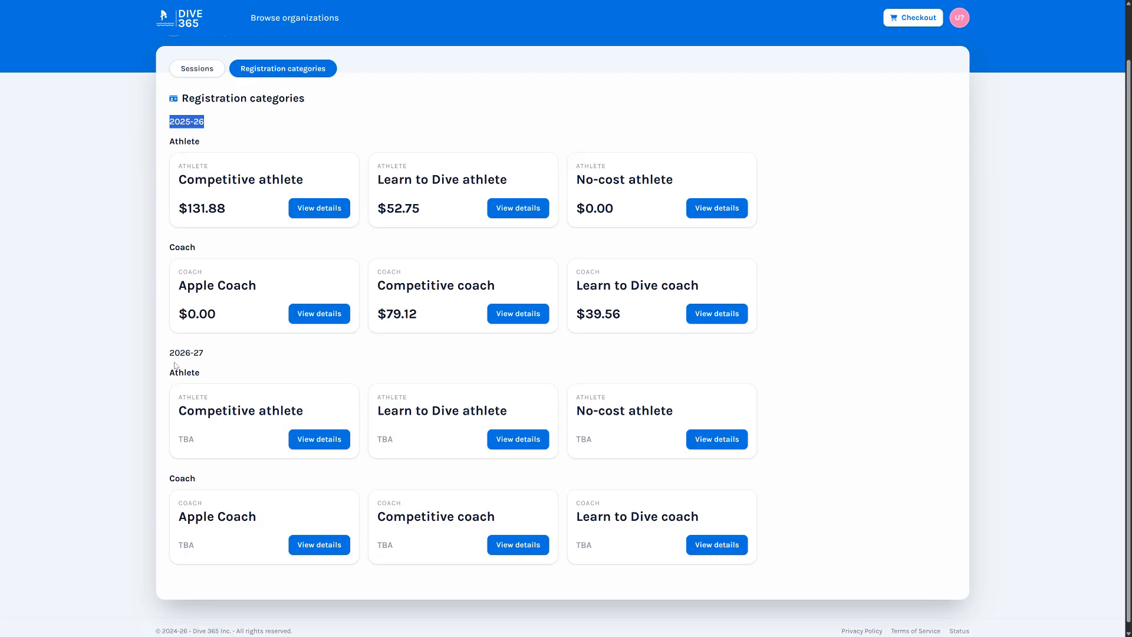
drag(169, 353, 231, 353)
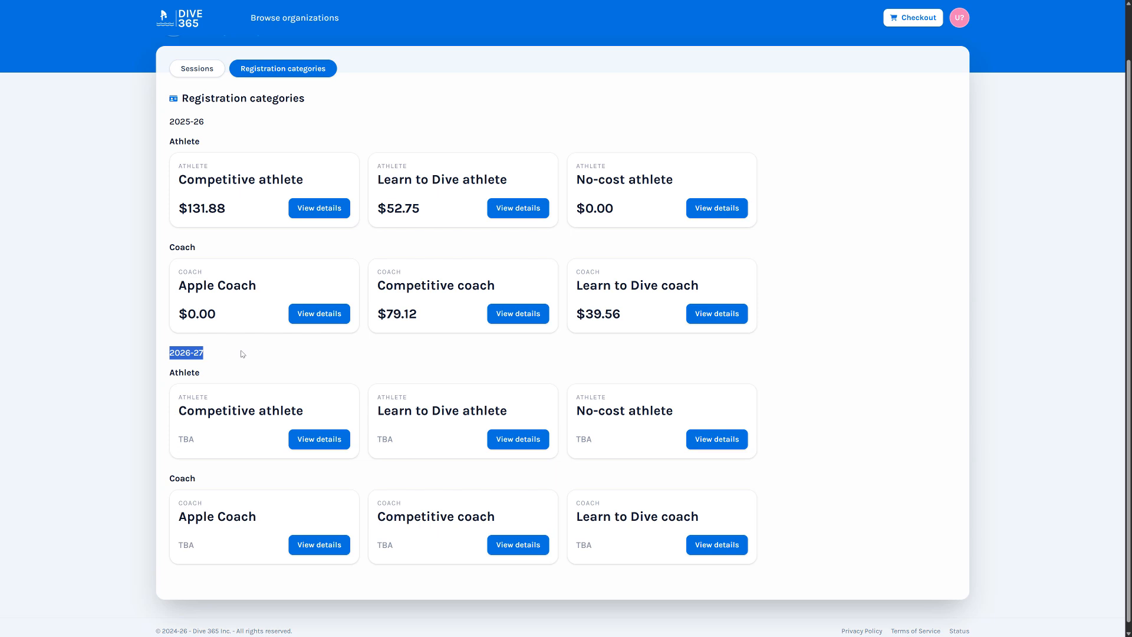
click(269, 355)
View the Learn to Dive coach details for 2025-26 and for 2026-27, closing each one after review
click(632, 305)
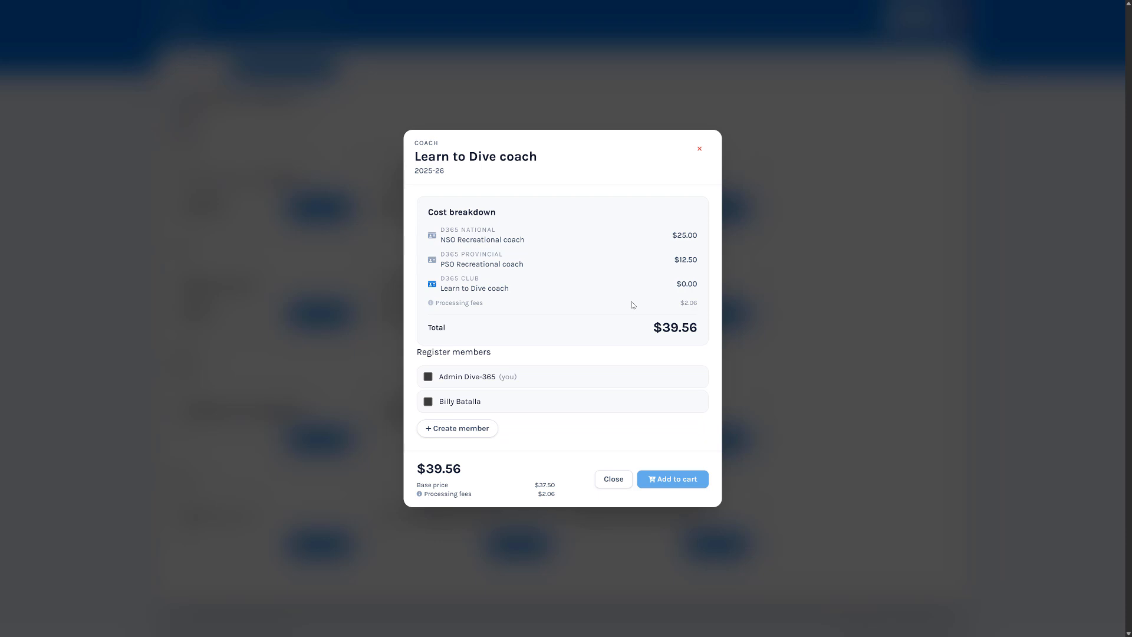
click(345, 375)
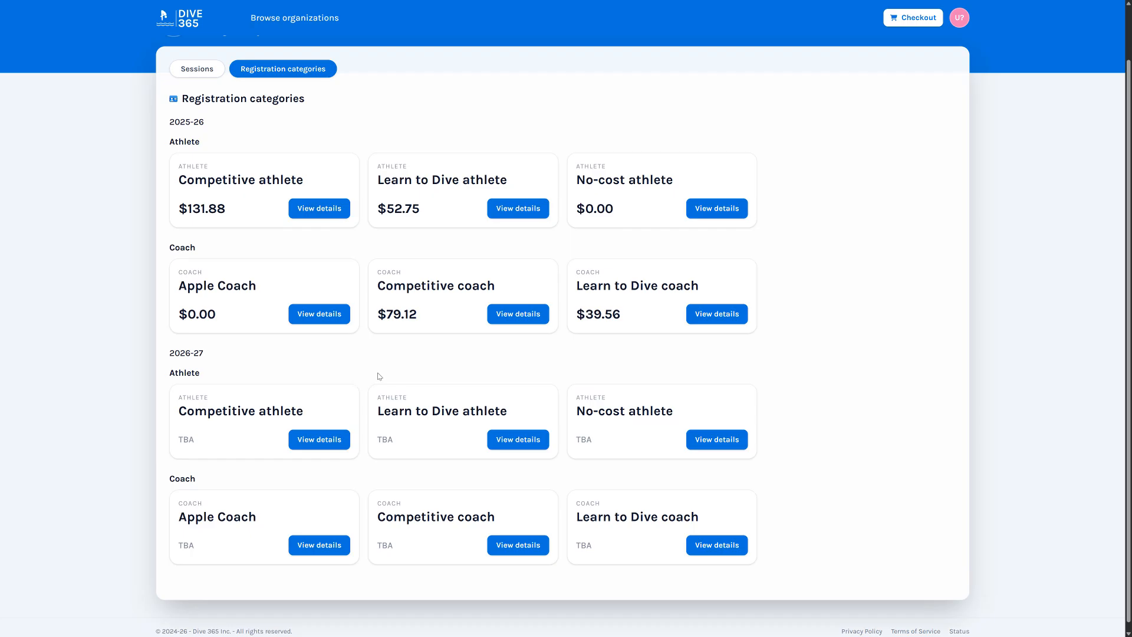
scroll(413, 424, down, 1)
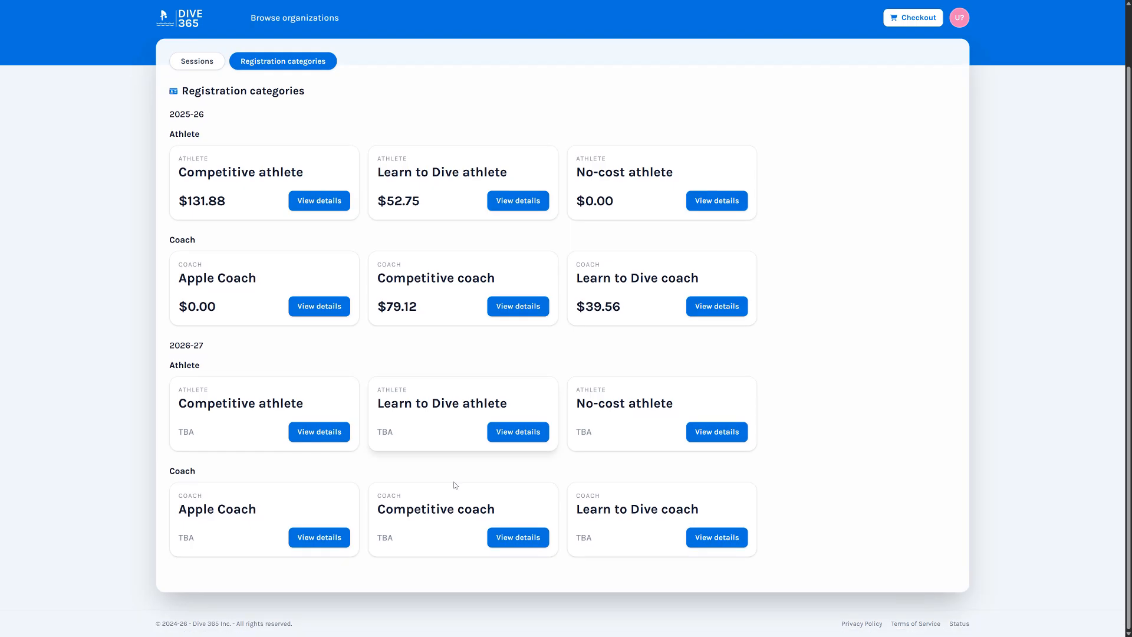
click(626, 527)
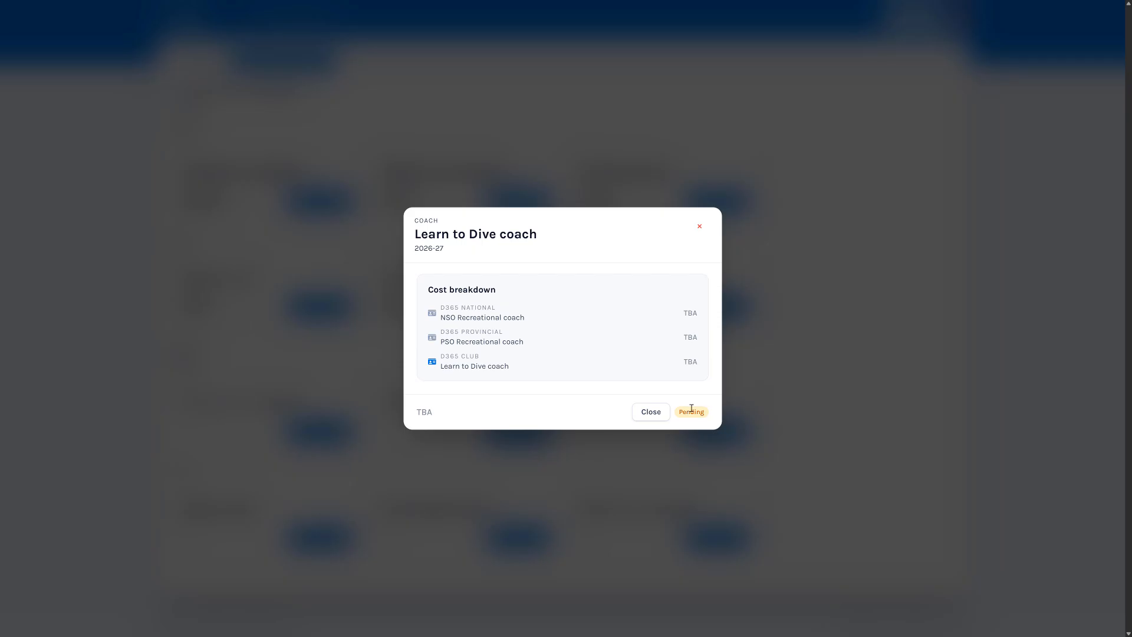
click(700, 228)
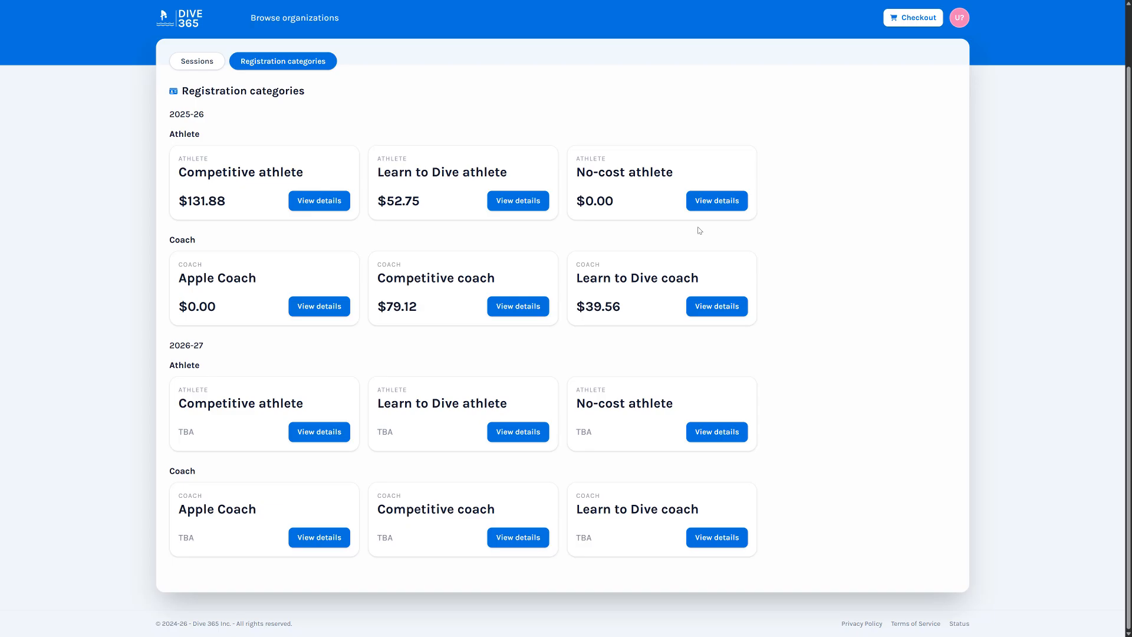
Add the 2025-26 Learn to Dive coach registration to the cart for the account holder
click(657, 302)
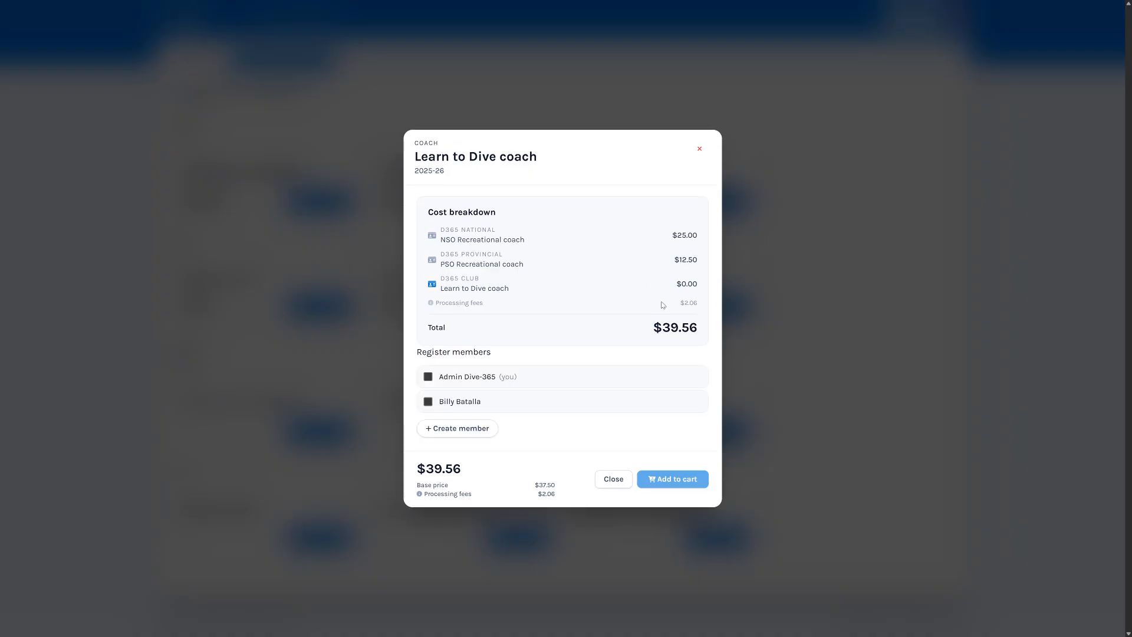
click(470, 379)
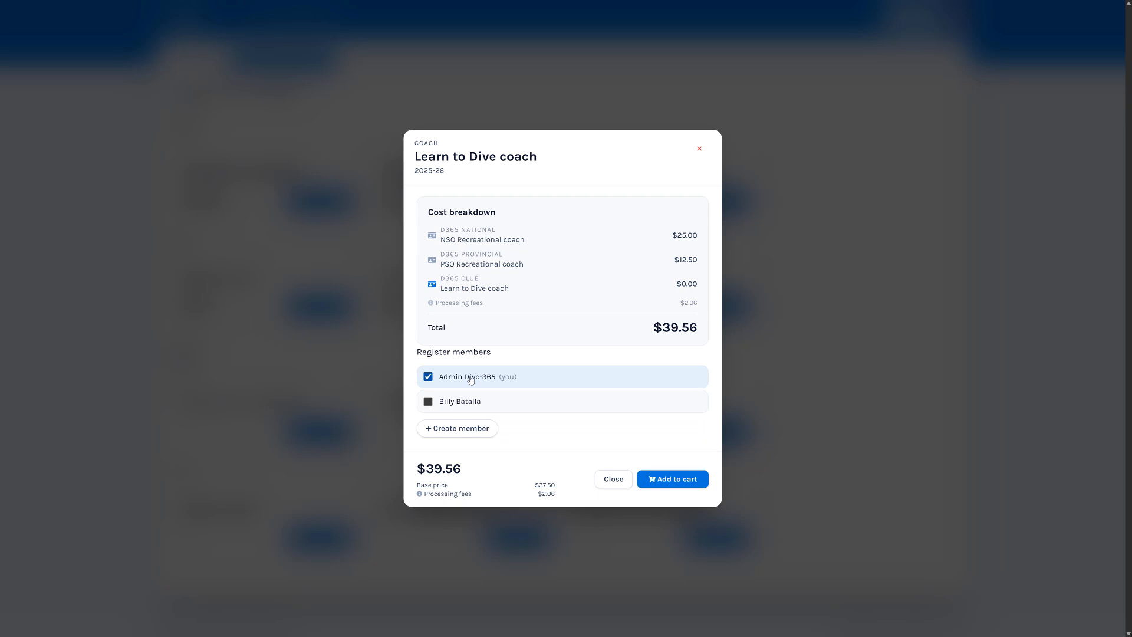
click(677, 480)
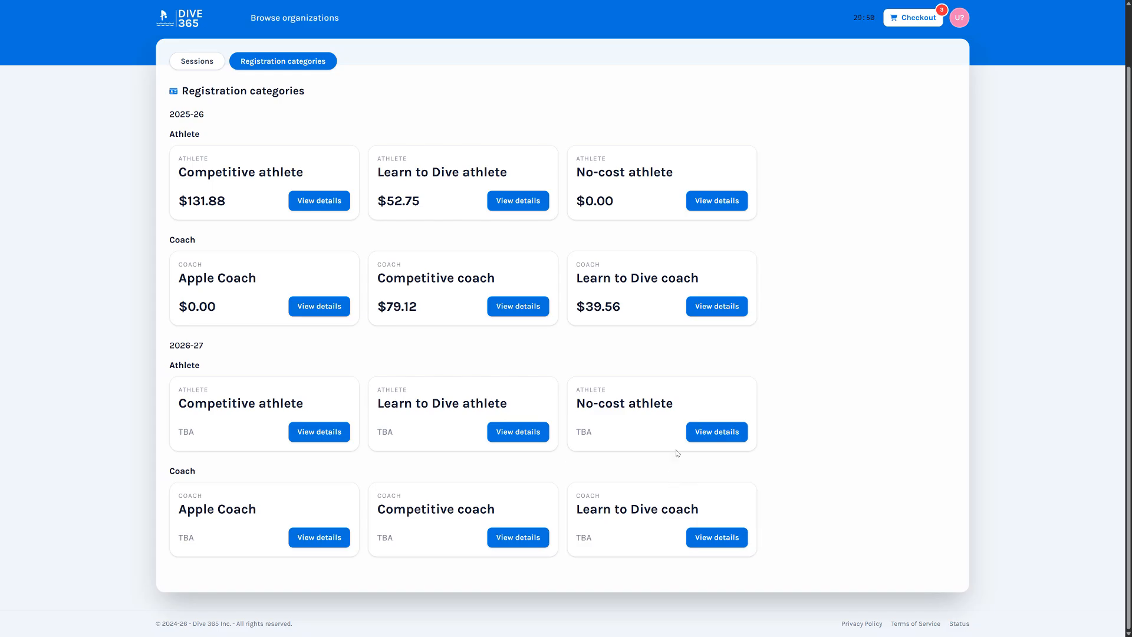
Go to checkout, review the order summary and proceed to the member information stage
click(899, 22)
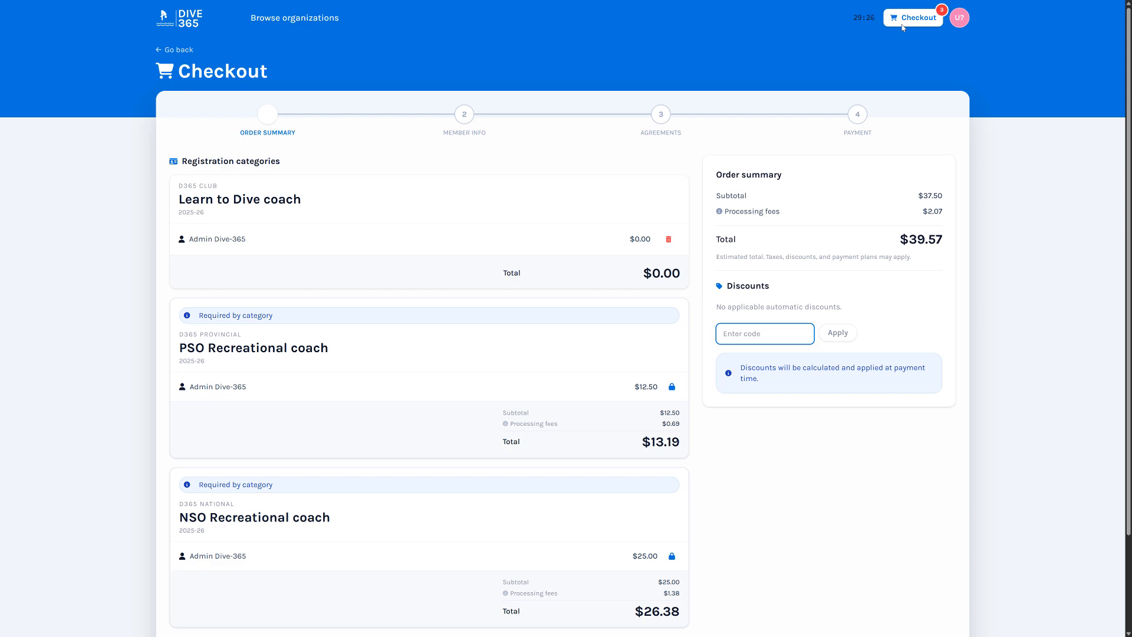
scroll(566, 354, down, 2)
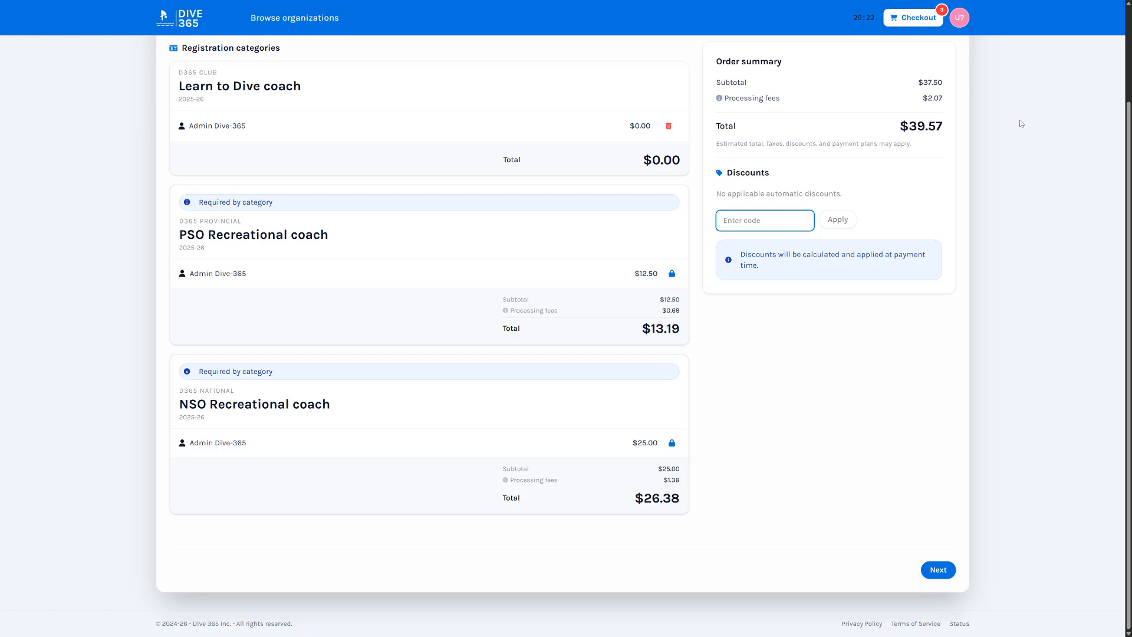
click(938, 570)
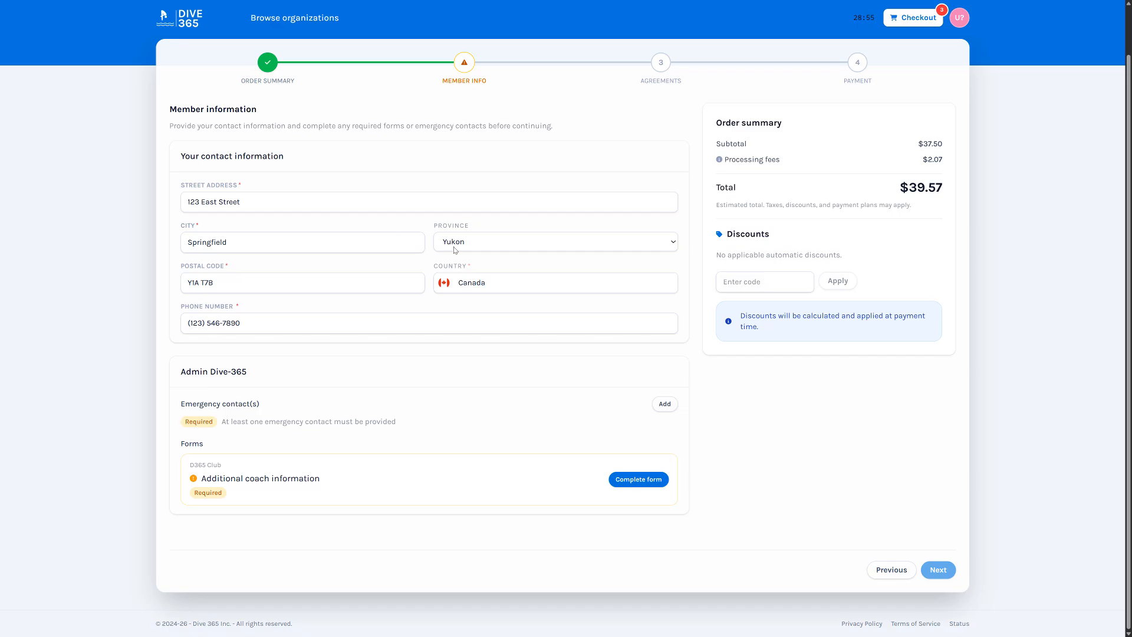
Add an emergency contact with first name, last name and phone number, set the relationship to Other, and save it
click(665, 406)
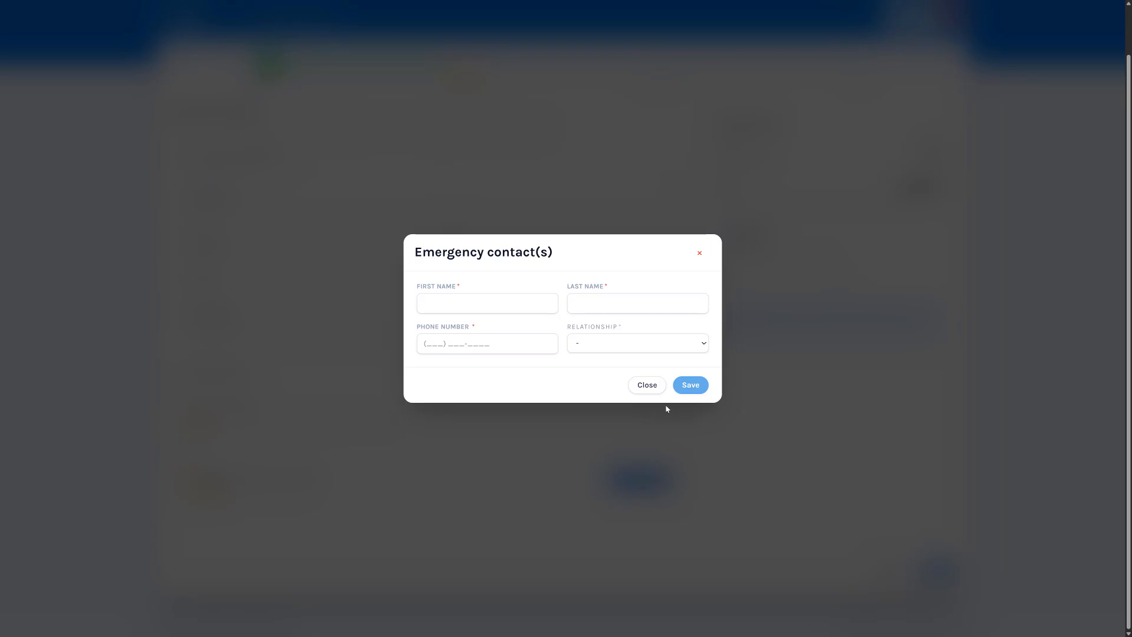
click(476, 301)
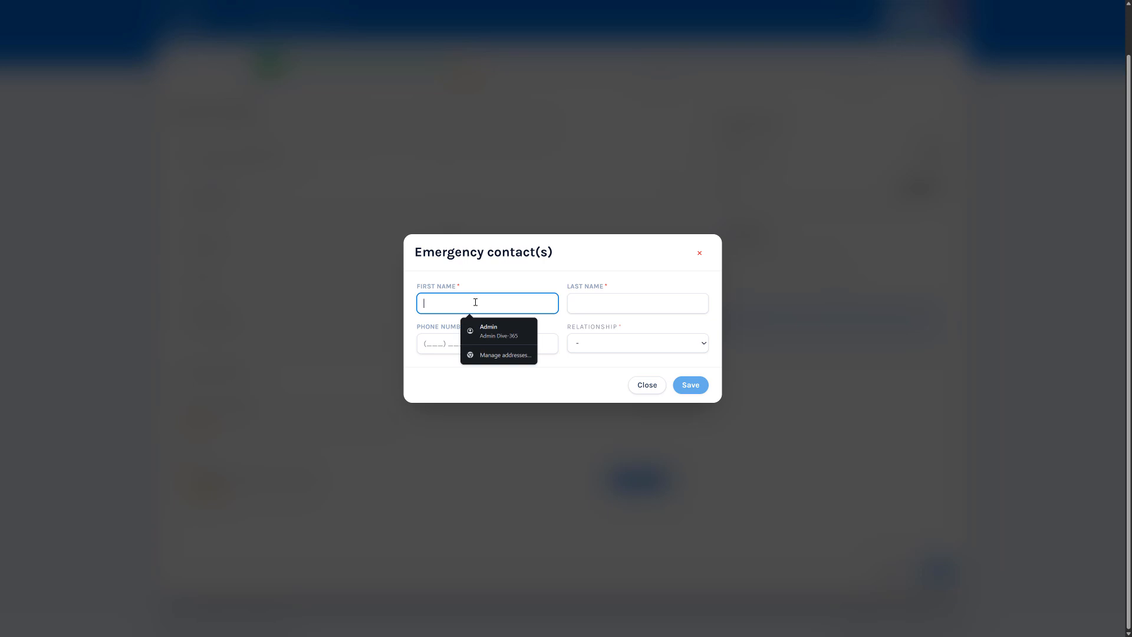
text(Bob)
key(Tab)
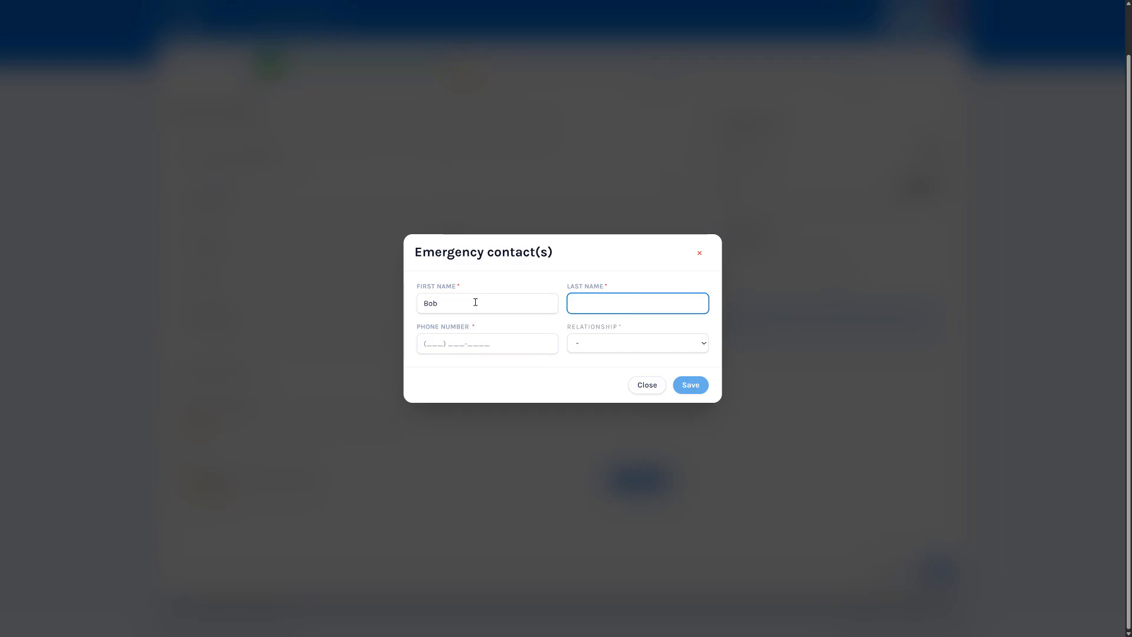
text(Builder)
key(Tab)
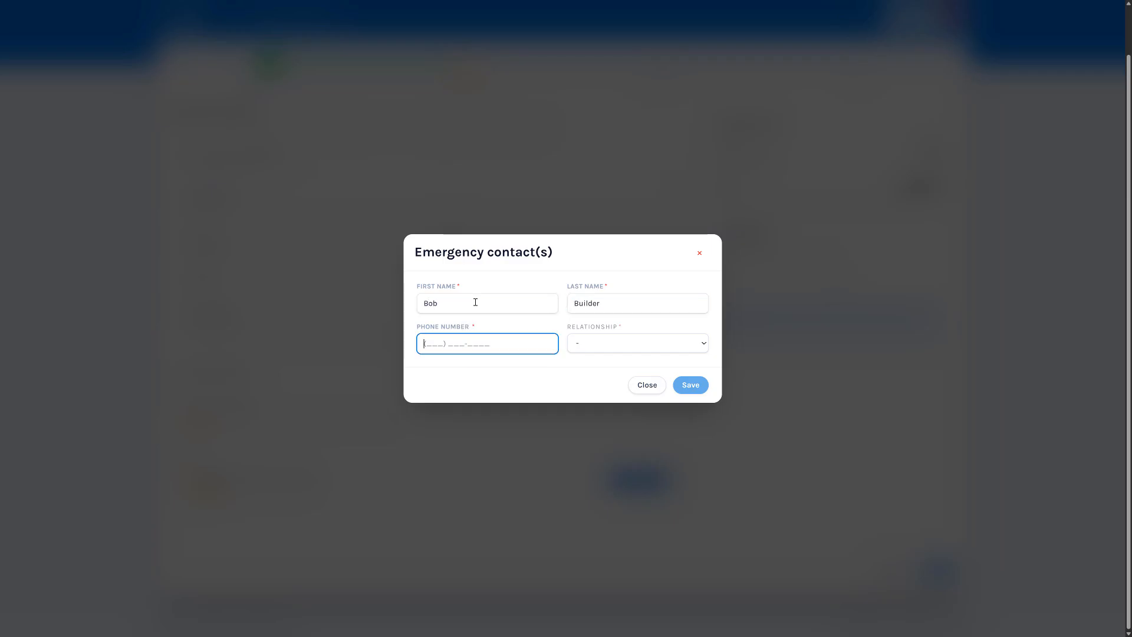
text(1234567890)
key(Tab)
click(669, 342)
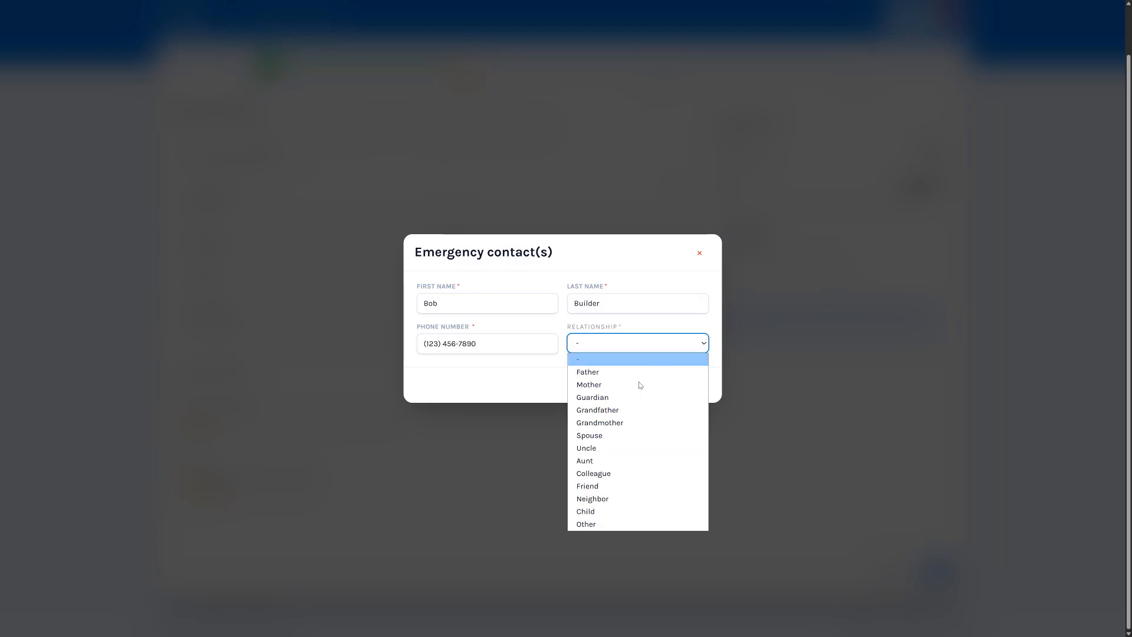
click(601, 524)
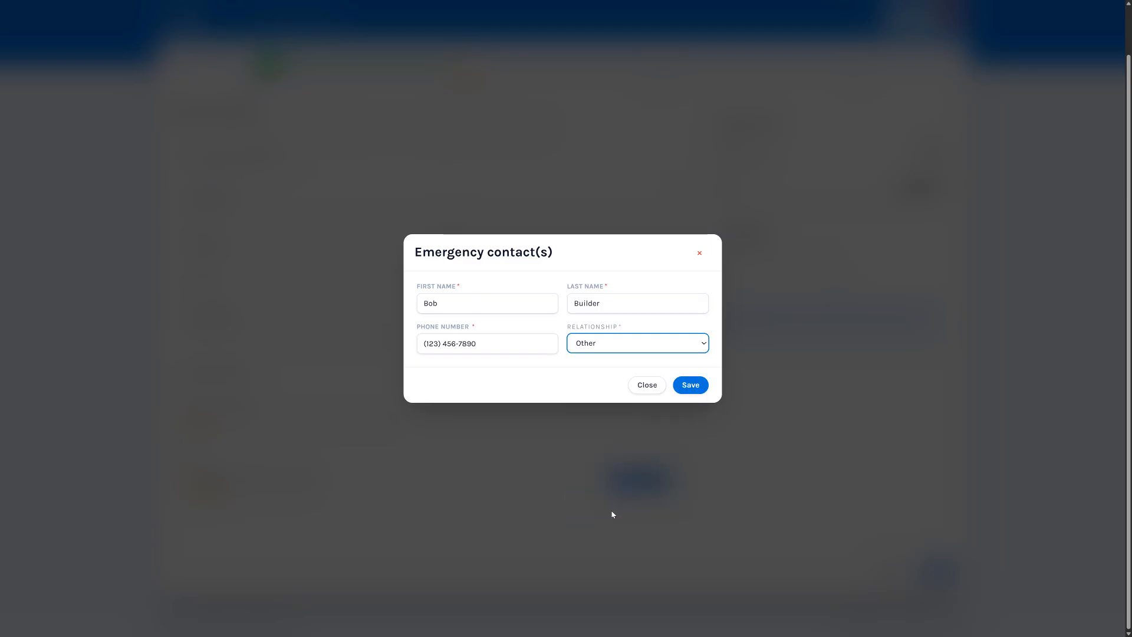
click(691, 385)
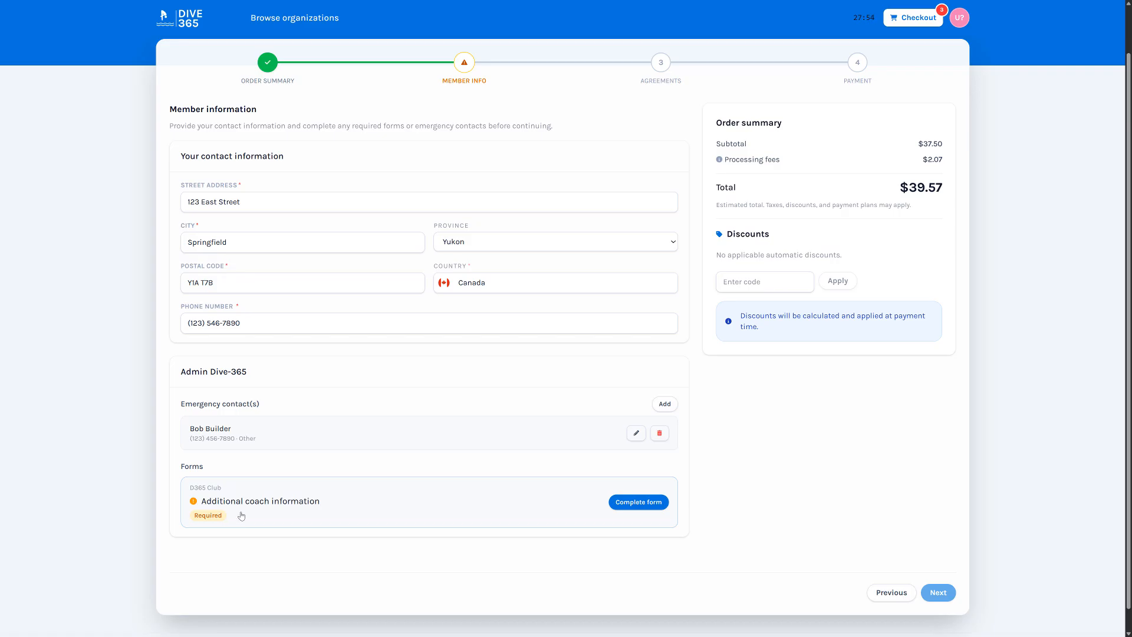
Complete the required Additional coach information form, answering Yes to "Is the sky blue?", and proceed to the agreements stage
click(639, 503)
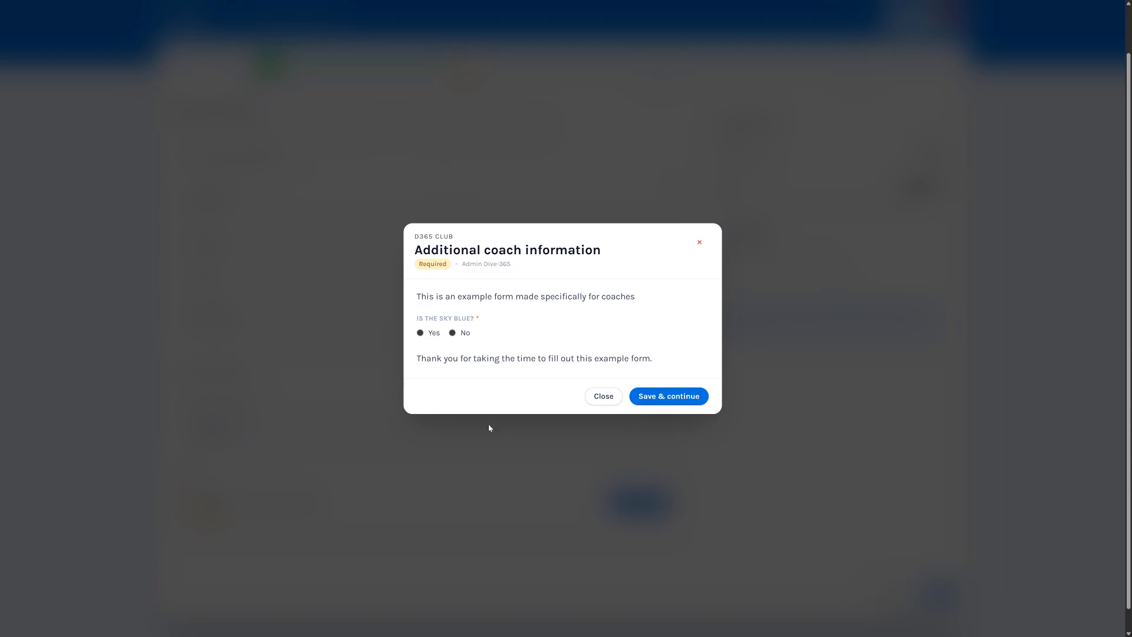
click(421, 334)
click(673, 399)
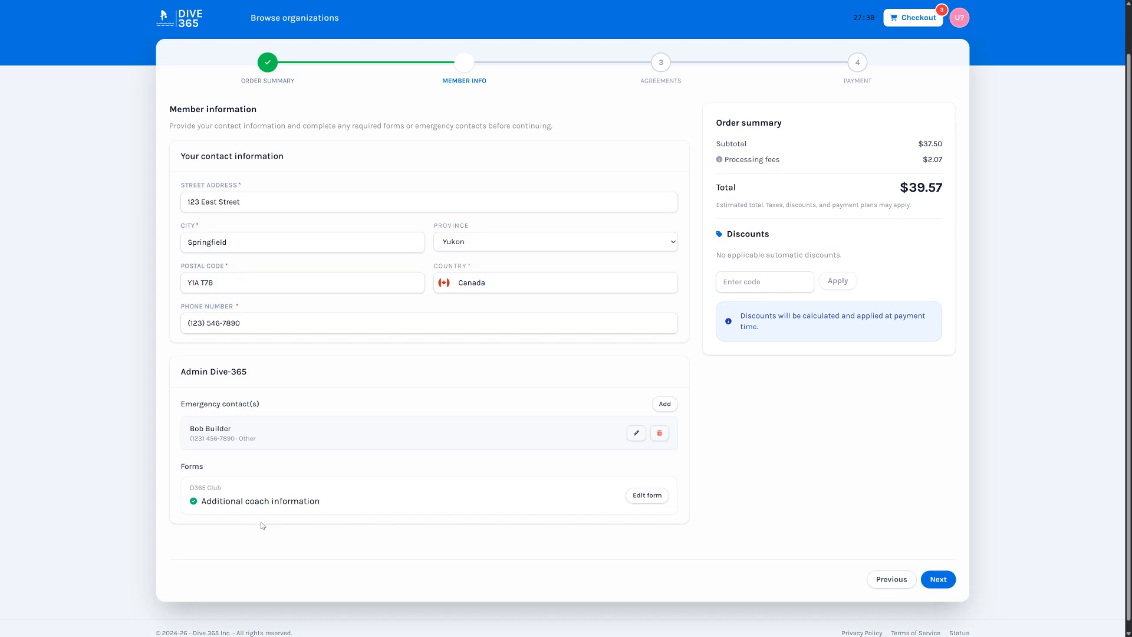
scroll(259, 527, down, 1)
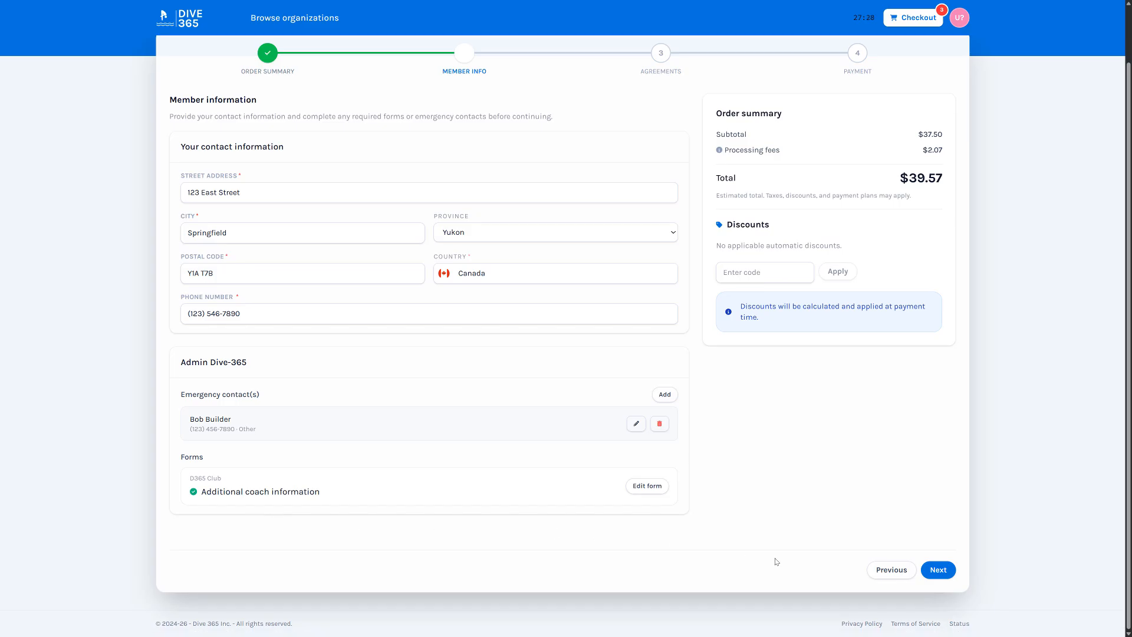
click(940, 570)
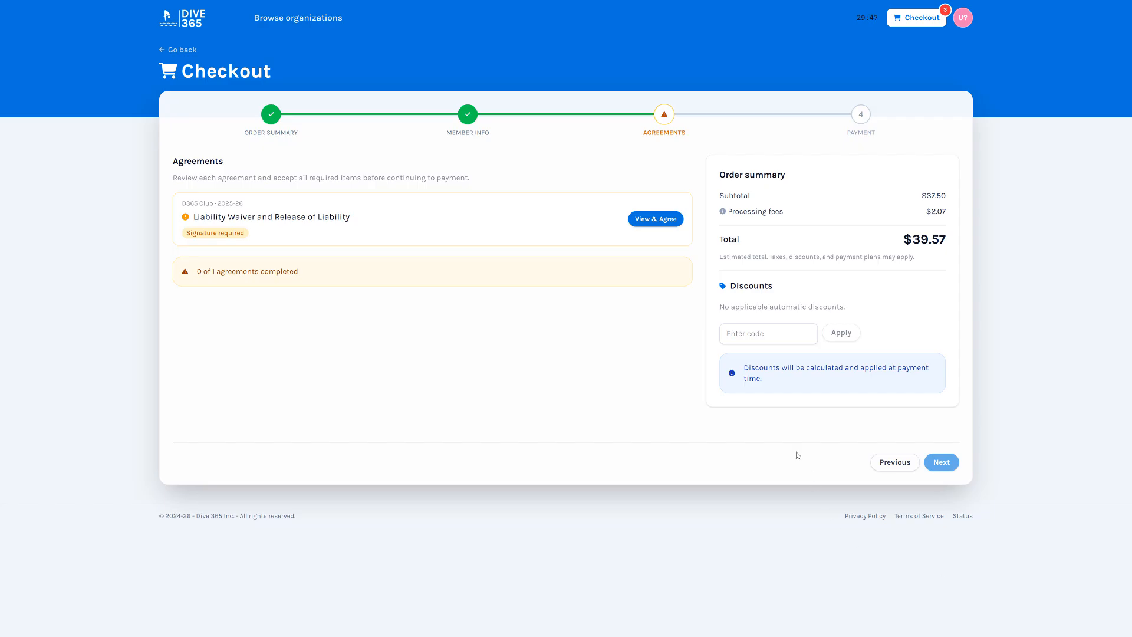
Sign the Liability Waiver and Release of Liability with the member's full name, accept its terms and continue towards payment
click(655, 220)
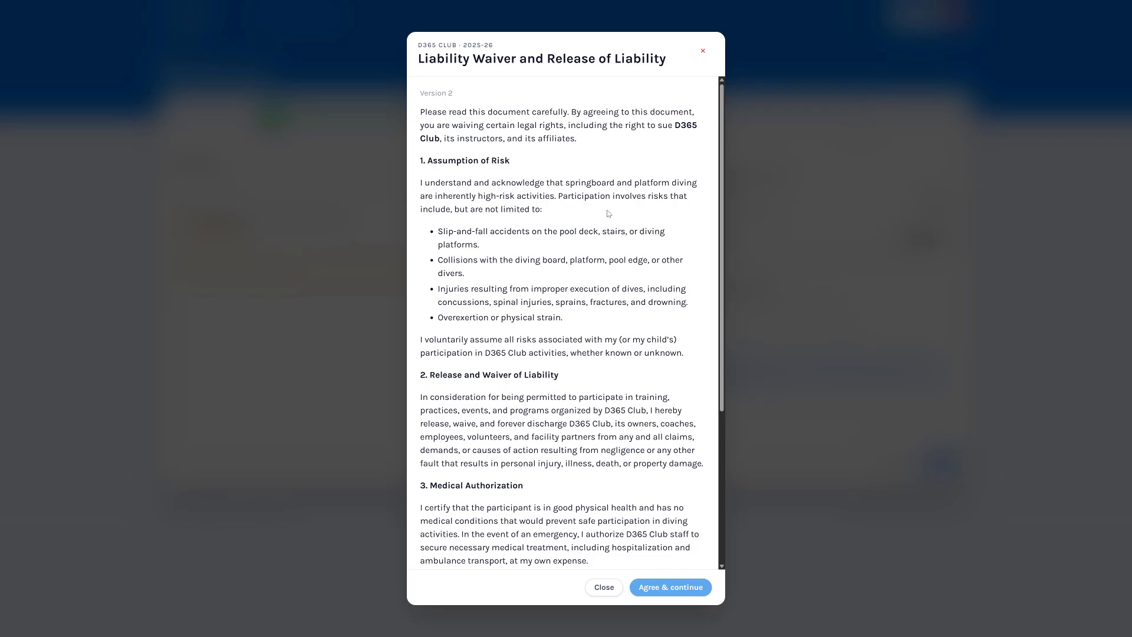
scroll(604, 225, down, 2)
scroll(603, 225, down, 3)
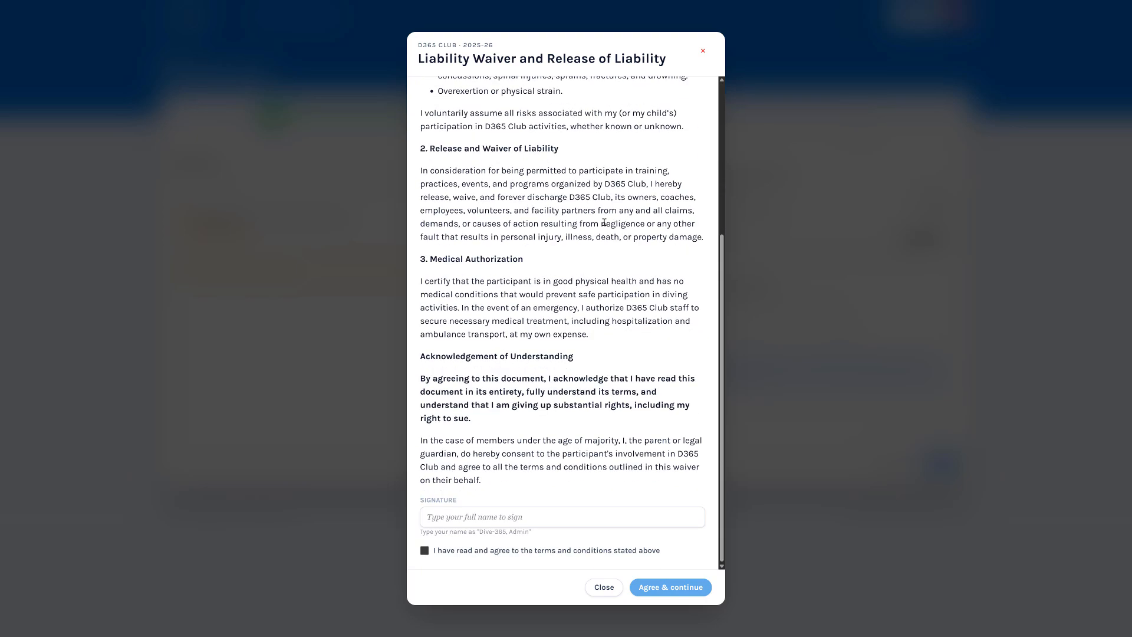
click(504, 517)
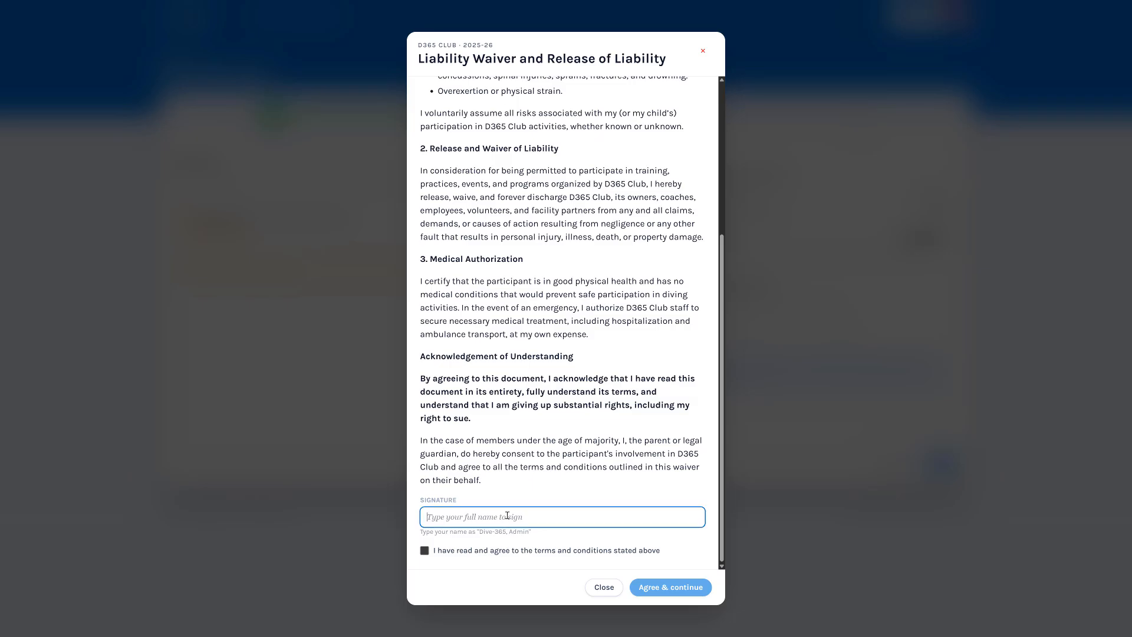
text(Dive-365, Admin)
key(Tab)
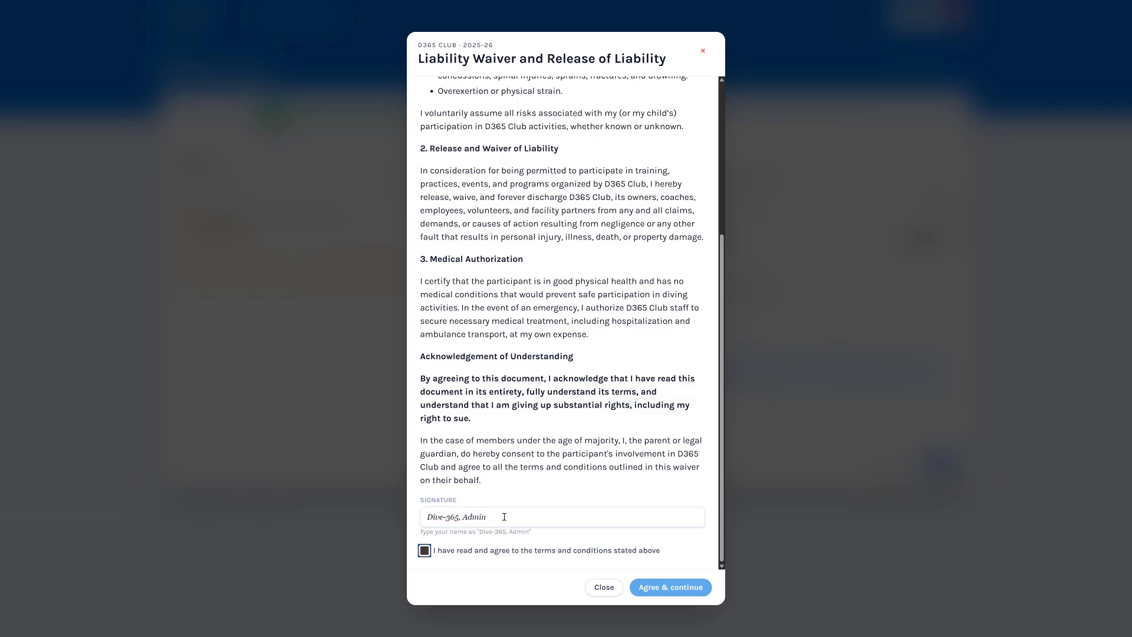
click(524, 551)
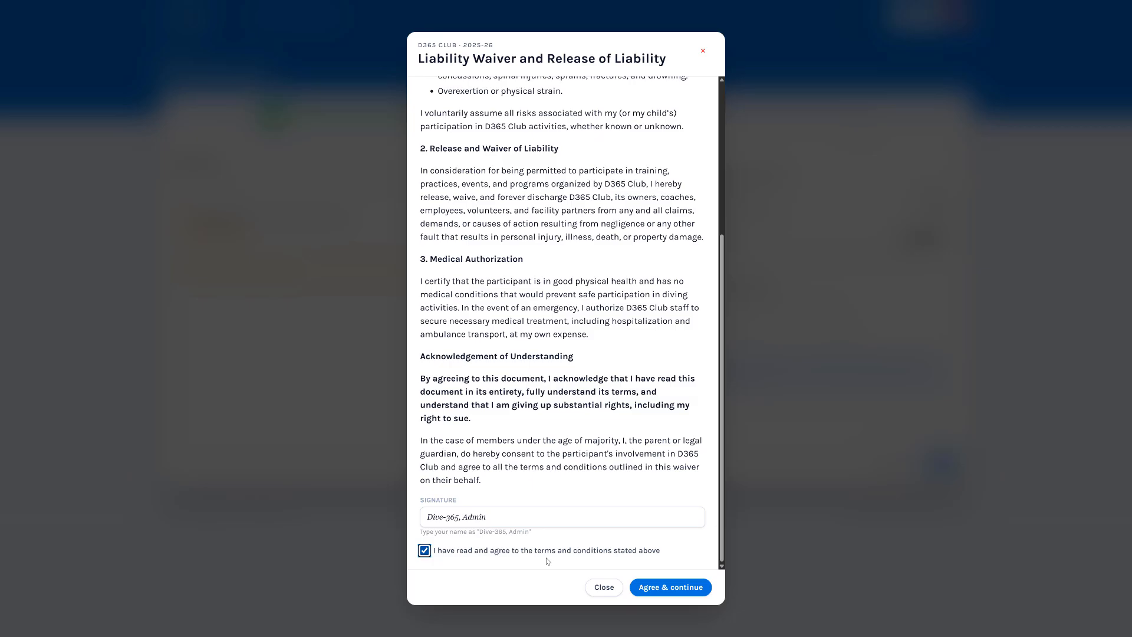
click(665, 587)
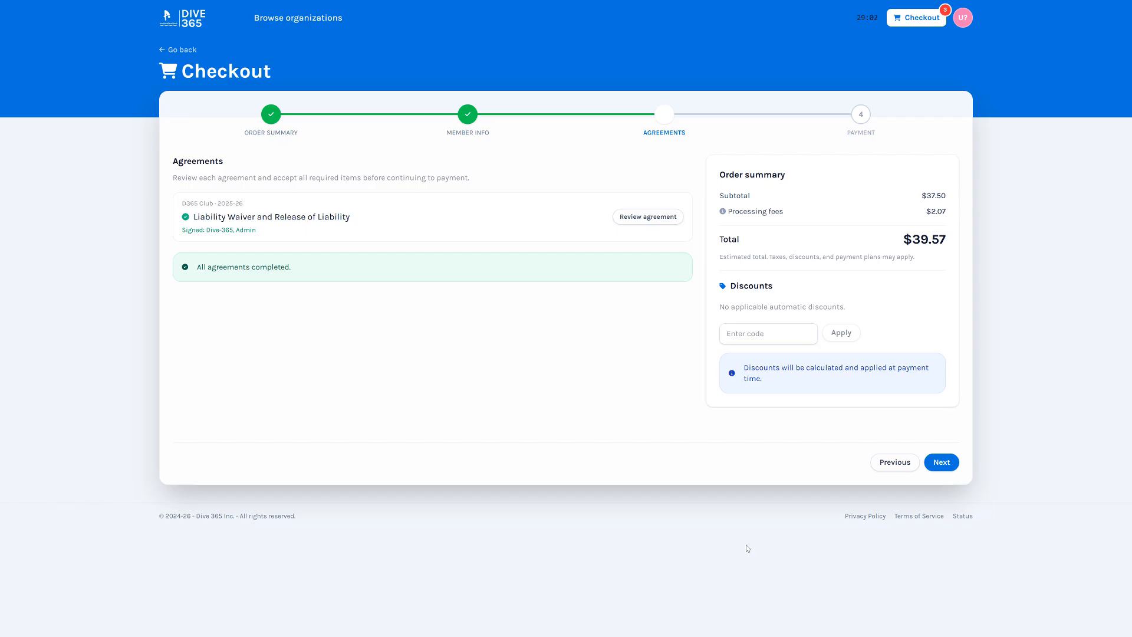
click(943, 462)
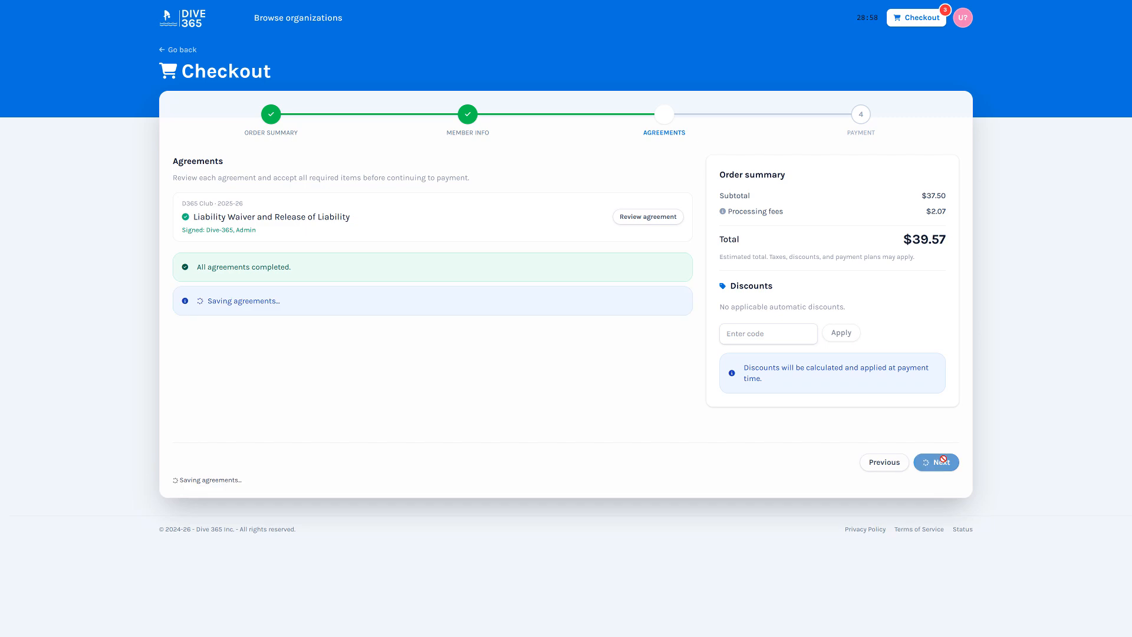